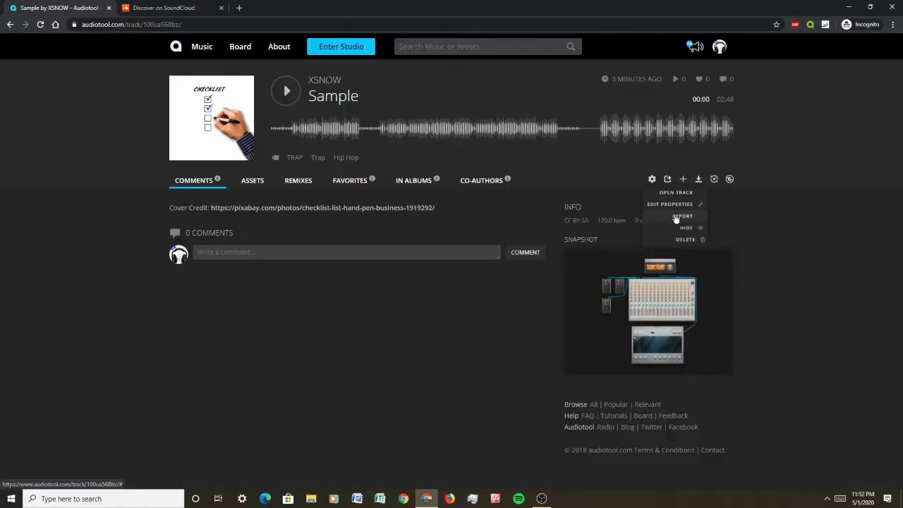
Upload Sample.mp3 to SoundCloud as the private track "XSNOW - Sample"
{"action": "left_click", "coordinate": [680, 216]}
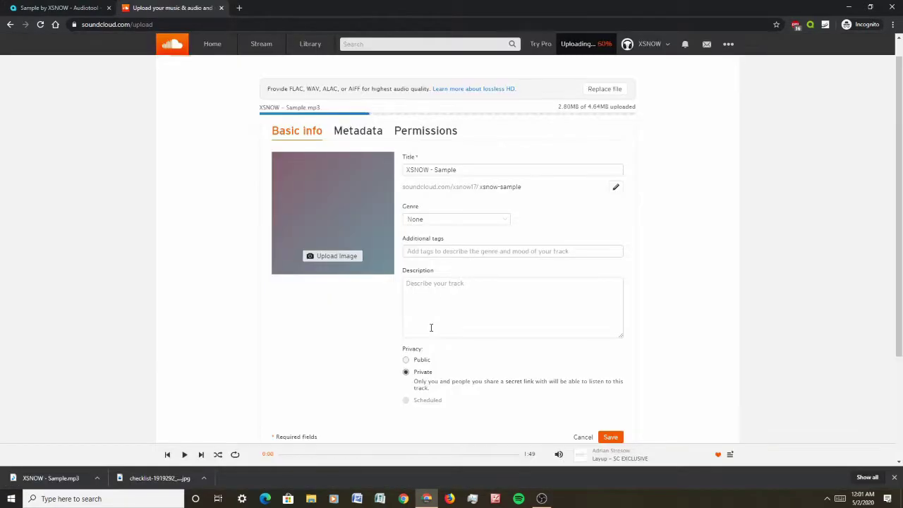